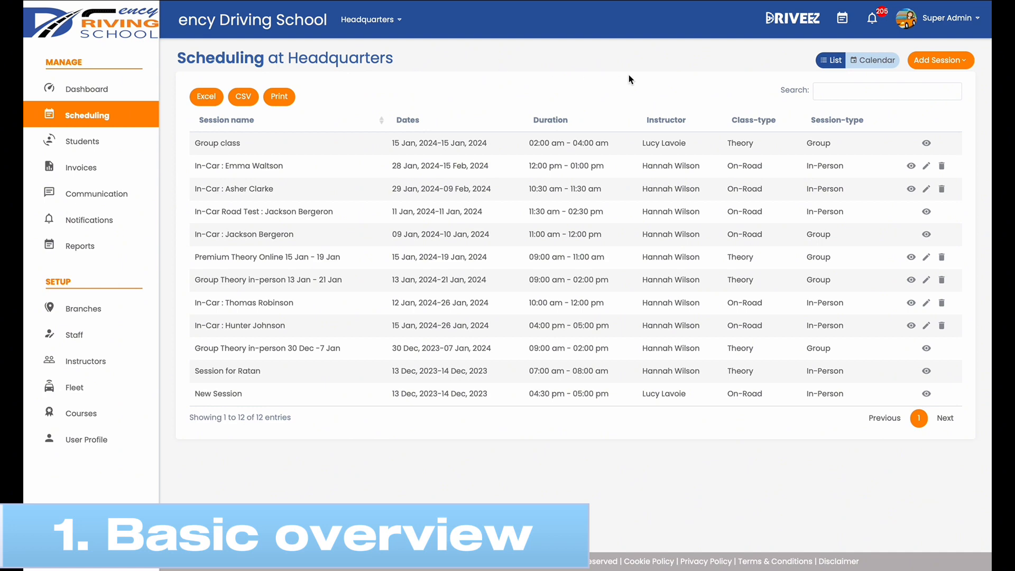
# Step: Display the scheduled sessions as a monthly calendar and return to the list view
pyautogui.click(862, 64)
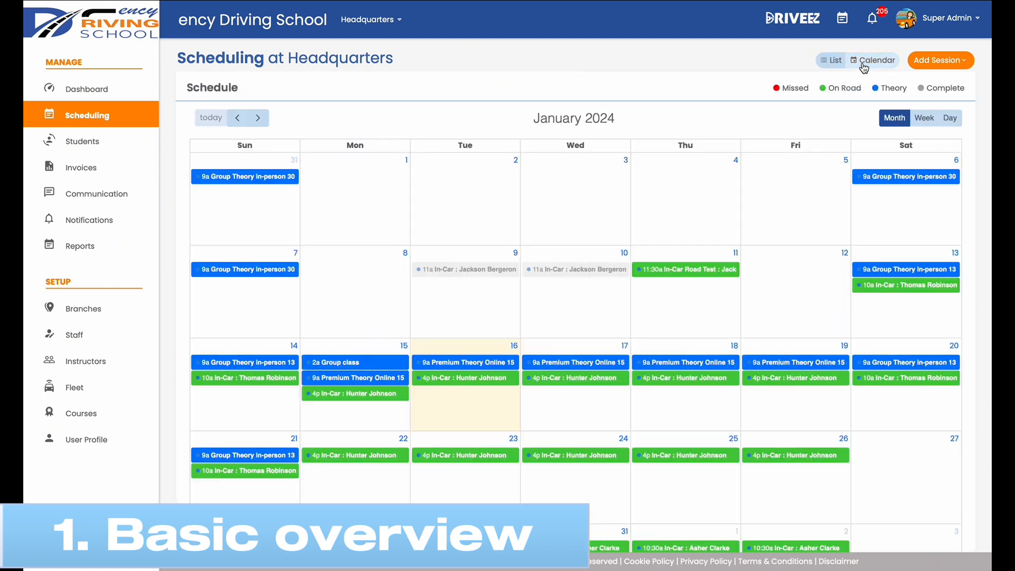
pyautogui.click(831, 60)
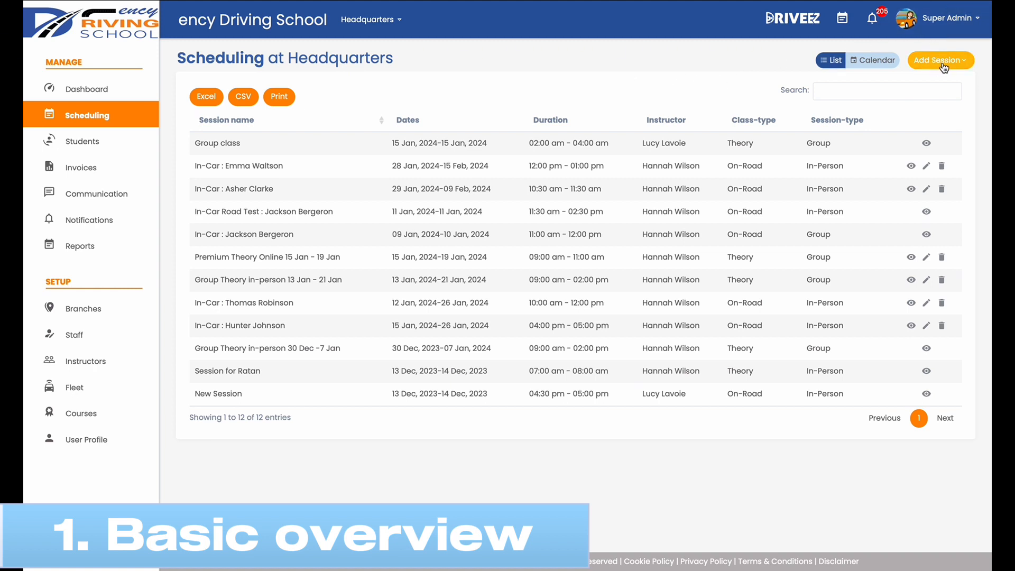
# Step: Search the session list by one instructor's first name, and replace it with the start of another instructor's name
pyautogui.click(899, 91)
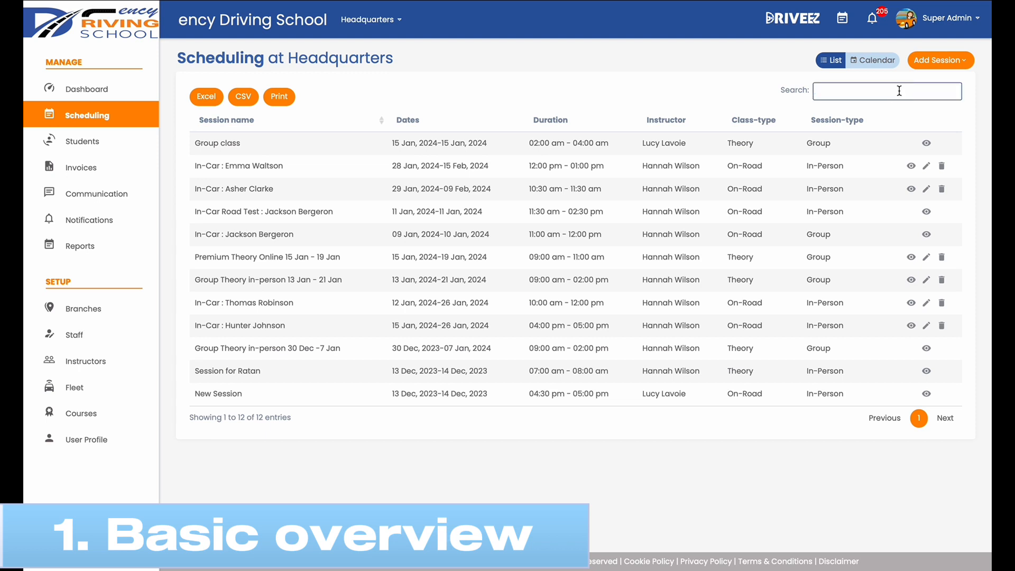
pyautogui.write('hannah')
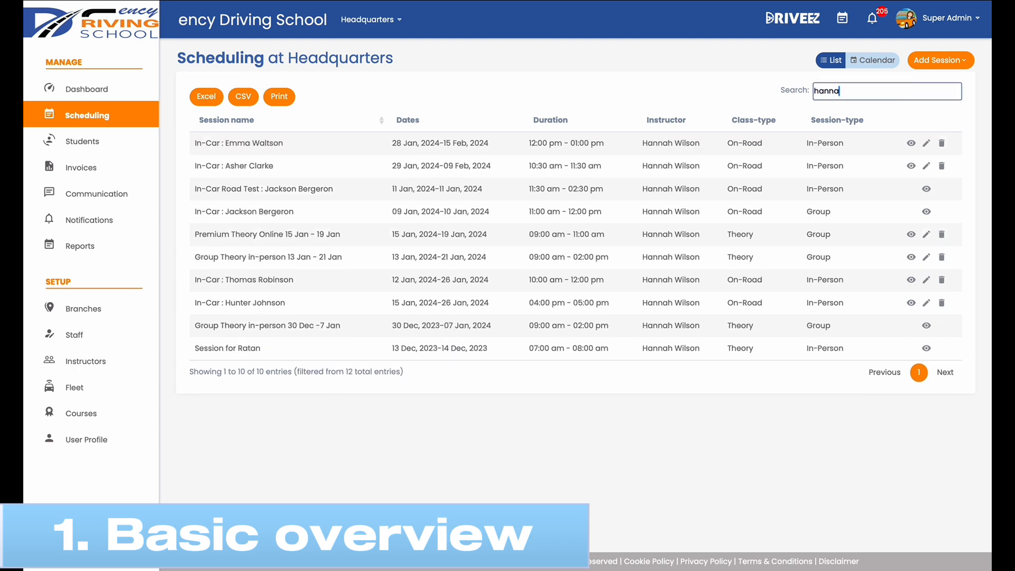
pyautogui.press('BackSpace')
pyautogui.press('BackSpace')
pyautogui.press('BackSpace')
pyautogui.press('BackSpace')
pyautogui.press('BackSpace')
pyautogui.press('BackSpace')
pyautogui.write('luc')
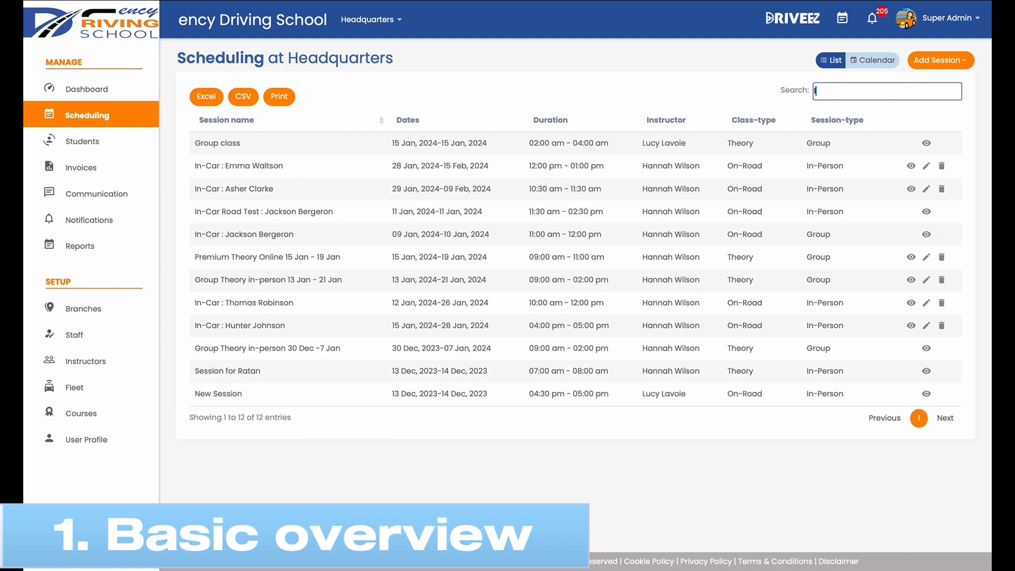
# Step: Search the session list for 15 and clear the search
pyautogui.press('BackSpace')
pyautogui.press('BackSpace')
pyautogui.press('BackSpace')
pyautogui.write('15')
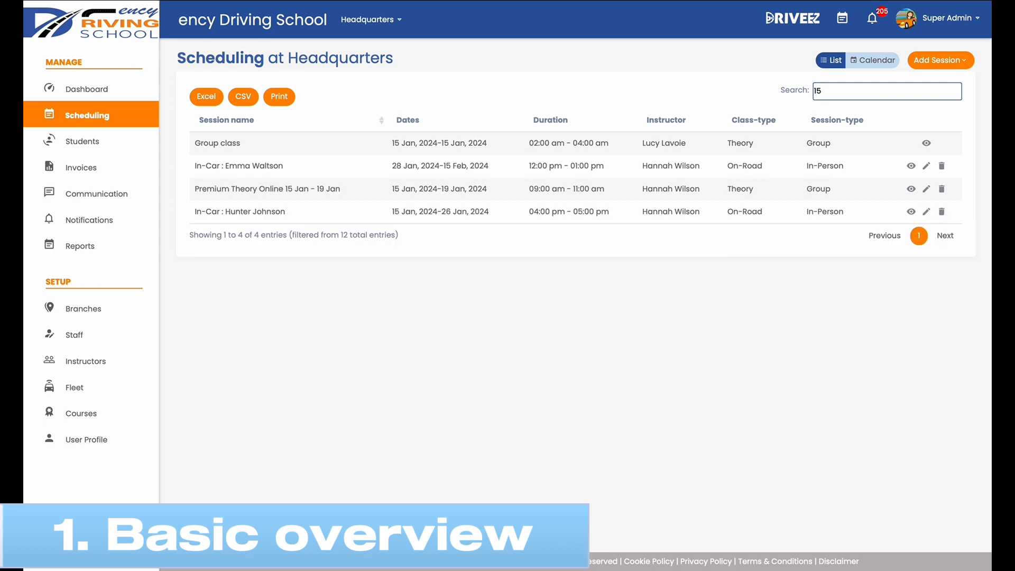
pyautogui.press('BackSpace')
pyautogui.press('BackSpace')
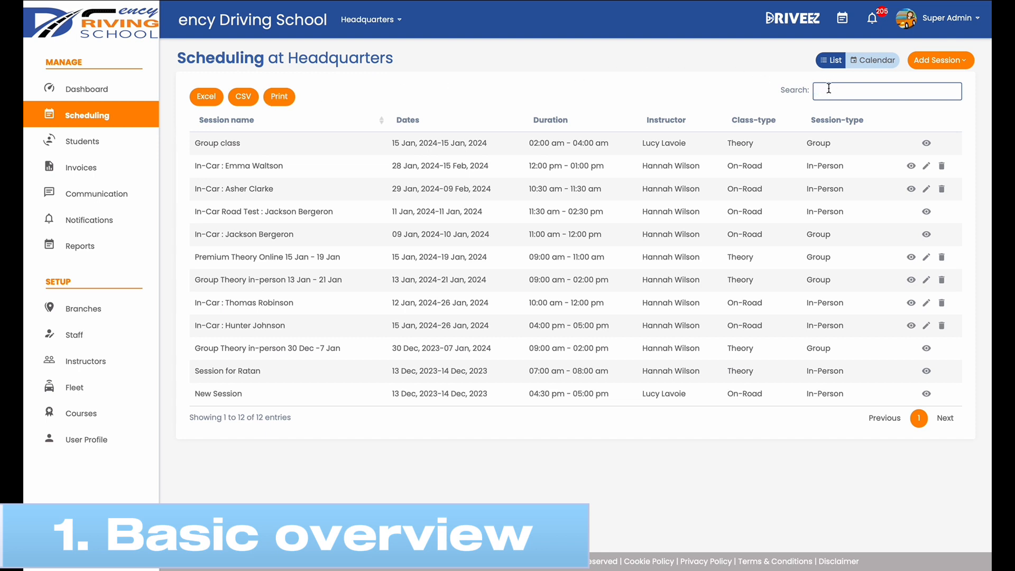
# Step: Filter the session list by part of an instructor's first name and print the filtered list
pyautogui.write('hann')
pyautogui.click(276, 97)
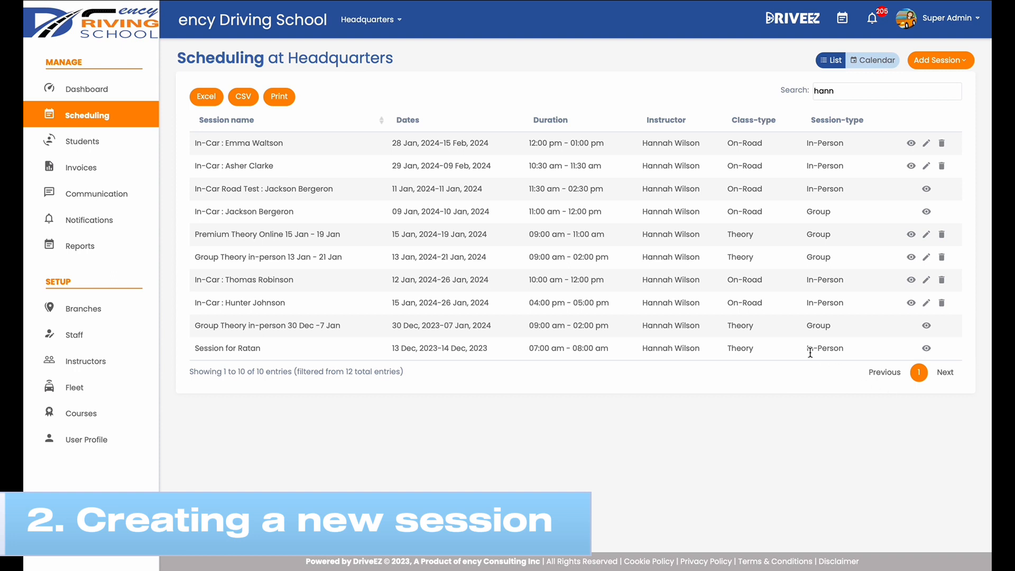
# Step: Start a new session named "in car : test session" with Theory Class as the class type
pyautogui.click(944, 71)
pyautogui.click(940, 90)
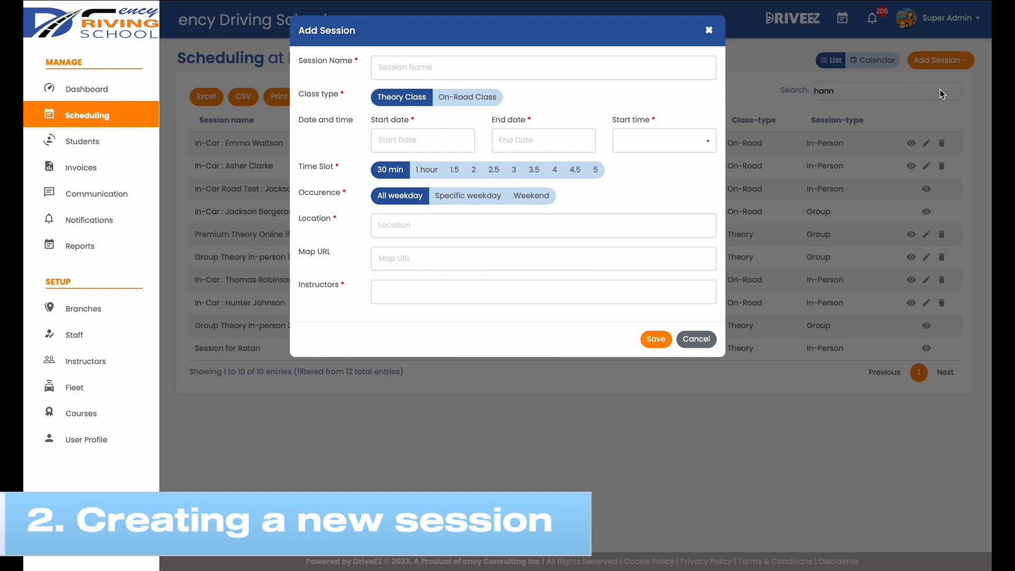
pyautogui.click(569, 70)
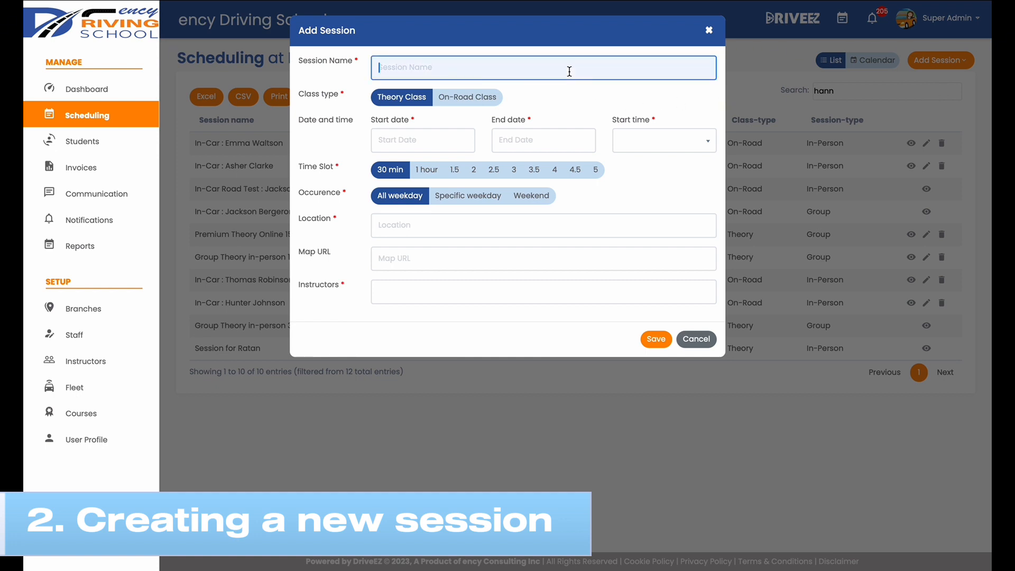
pyautogui.write('in car : test session')
pyautogui.click(443, 100)
pyautogui.click(421, 101)
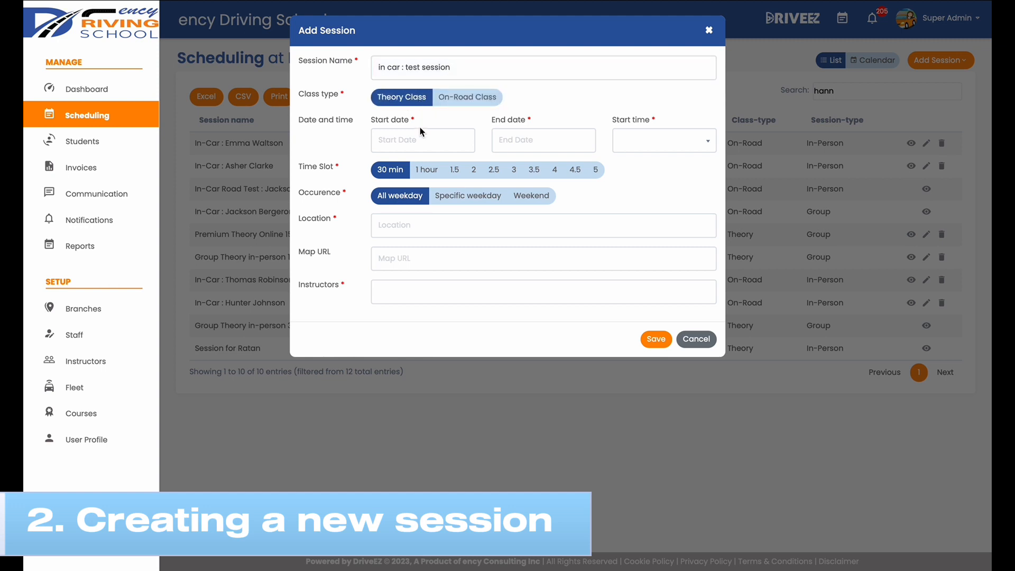
# Step: Set the session's start date to 17 January, 2024 and its end date to 25 January, 2024
pyautogui.click(422, 140)
pyautogui.click(423, 241)
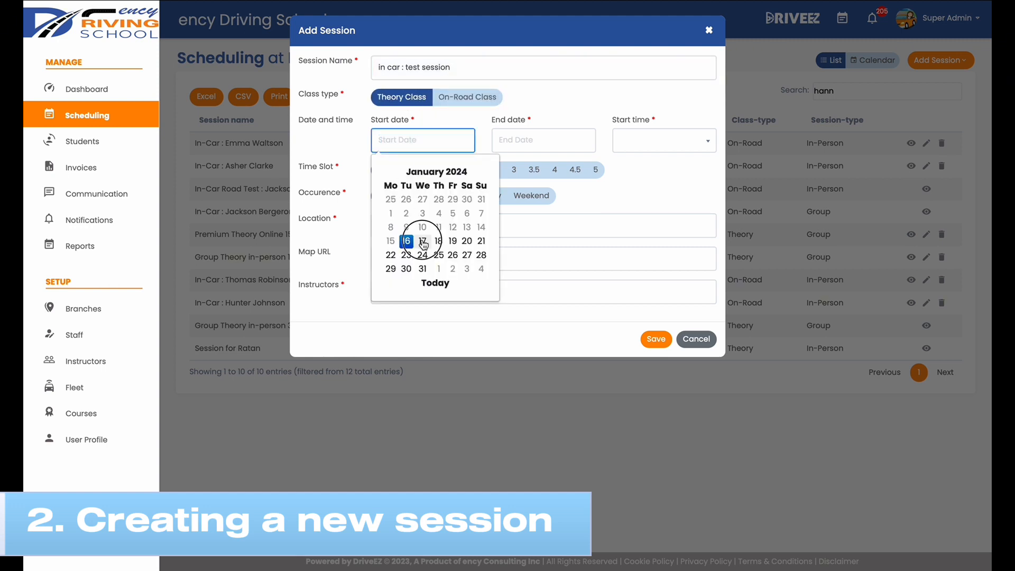
pyautogui.click(518, 137)
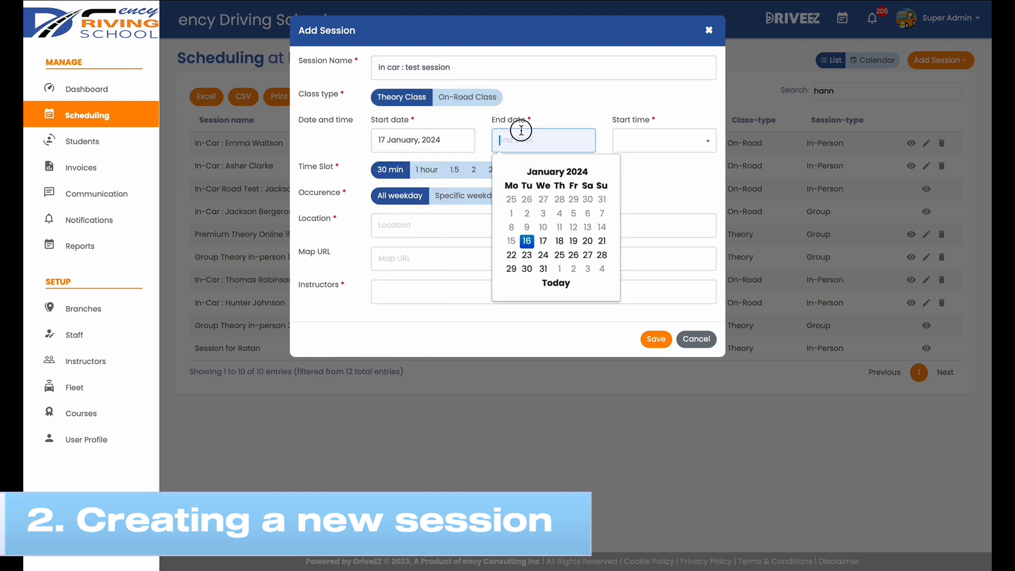
pyautogui.click(559, 255)
# Step: Set the session's start time to 17:00 and its time slot to 1.5 hours
pyautogui.click(645, 137)
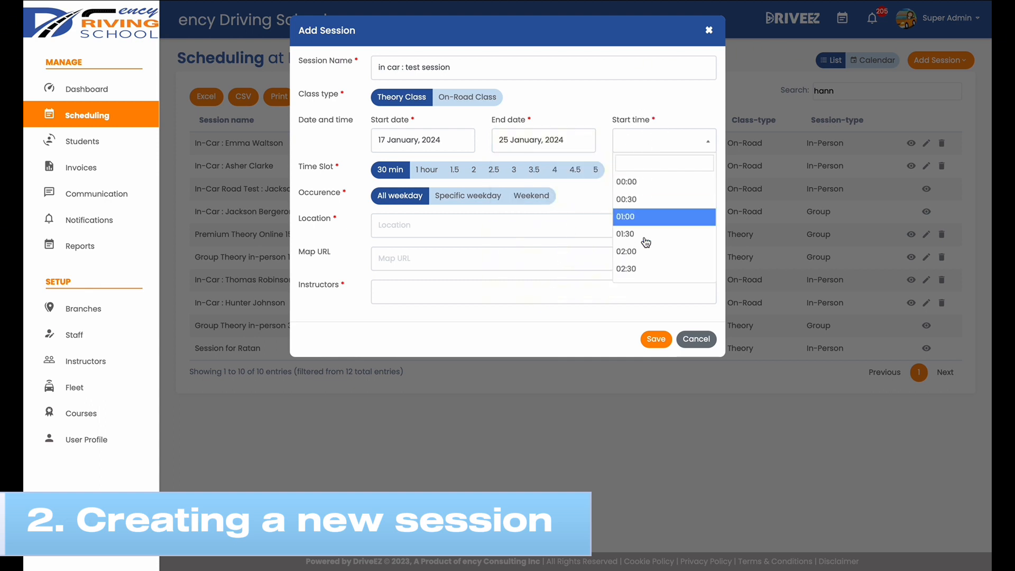
pyautogui.scroll(-3, 645, 246)
pyautogui.scroll(-10, 643, 247)
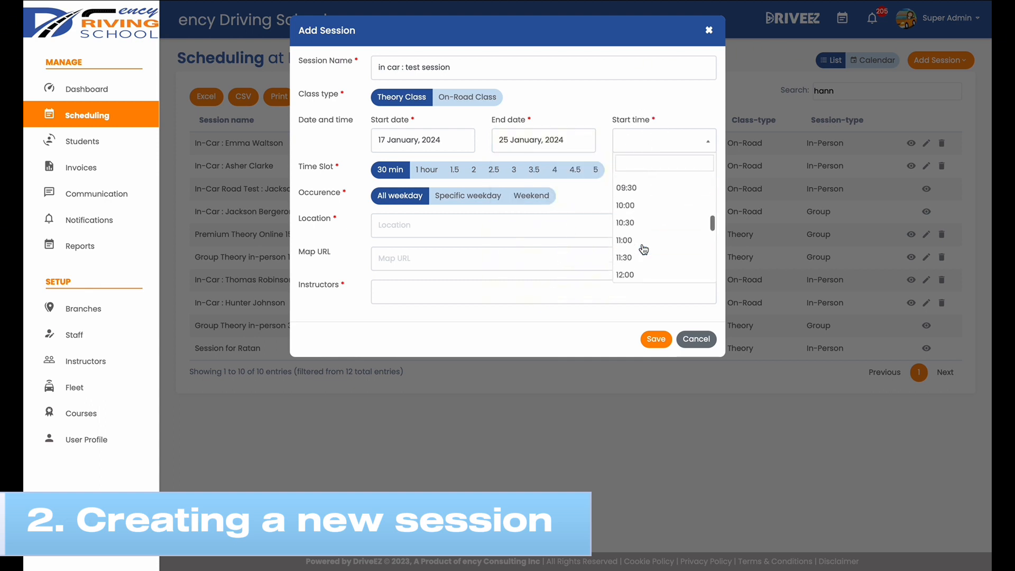
pyautogui.click(642, 246)
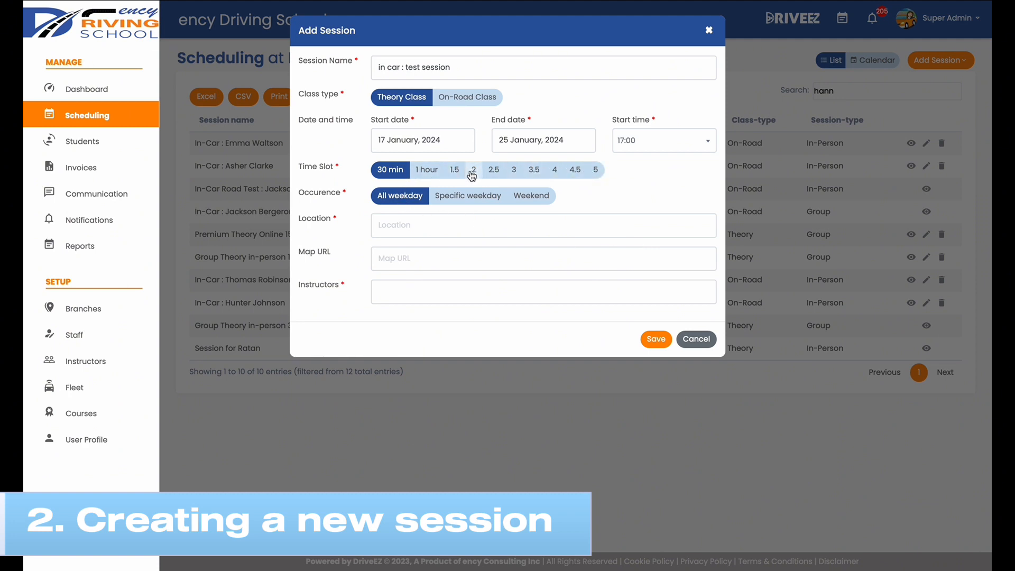
pyautogui.click(455, 172)
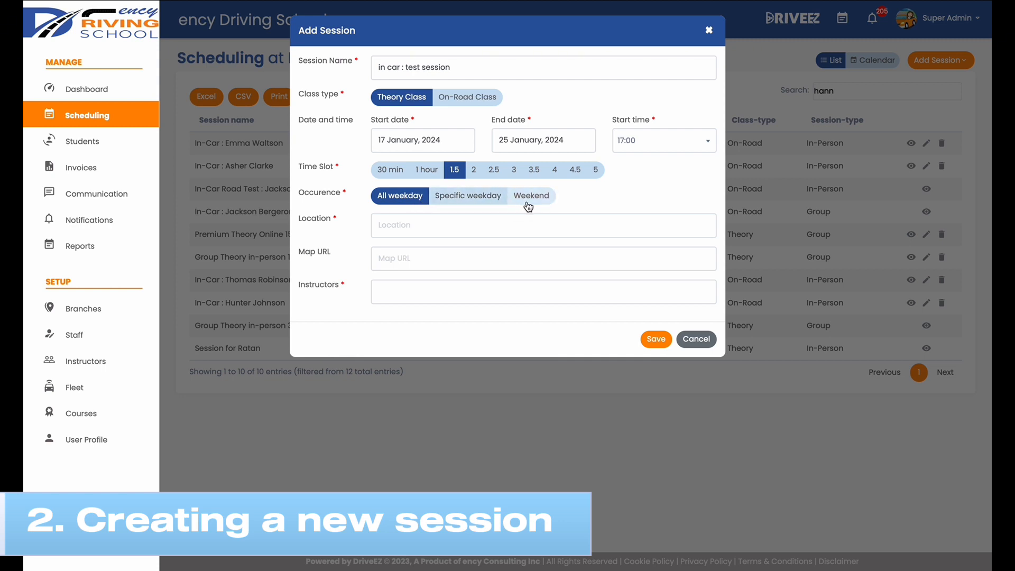
# Step: Enter the street address as the session's location and paste its Google Maps link as the map URL
pyautogui.click(497, 227)
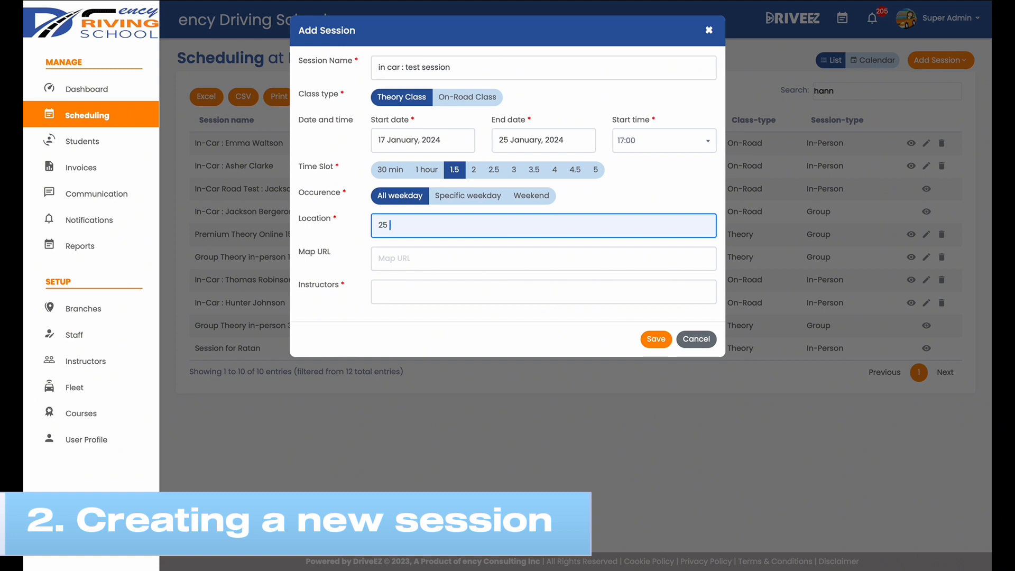
pyautogui.click(479, 258)
pyautogui.hotkey('ctrl', 'v')
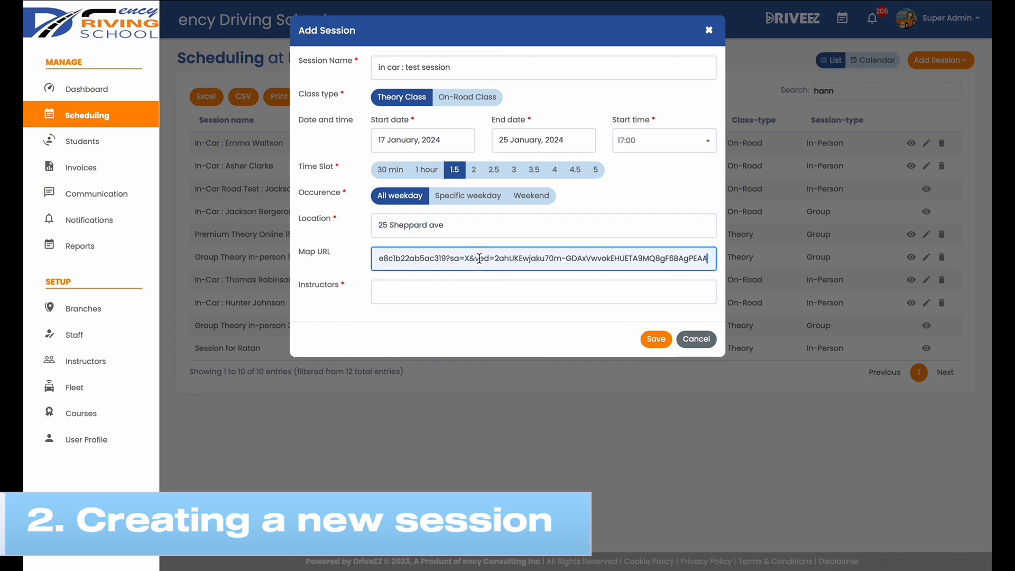
# Step: Assign the last listed instructor to the session and save it to generate the individual session dates
pyautogui.click(444, 292)
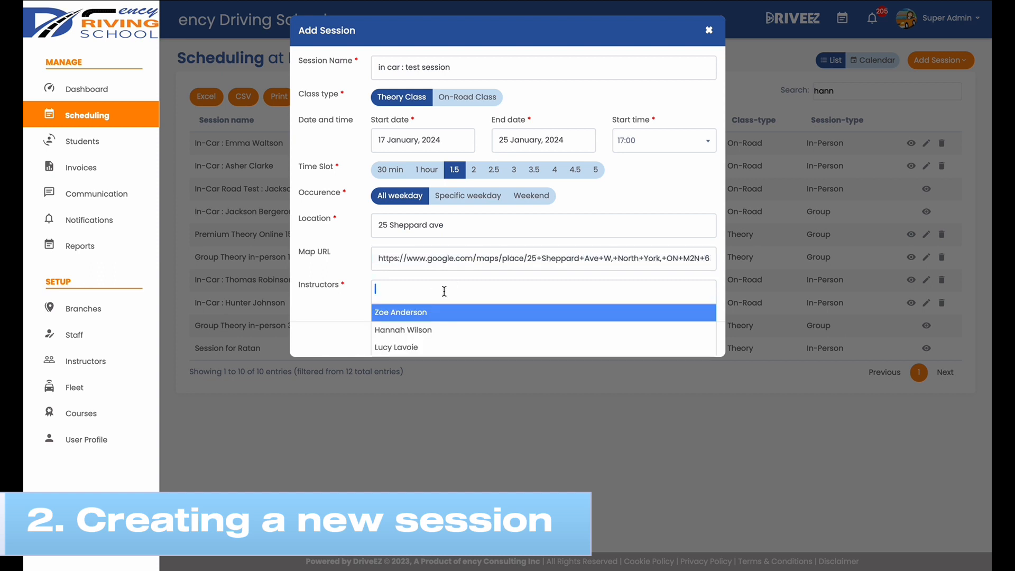
pyautogui.click(431, 347)
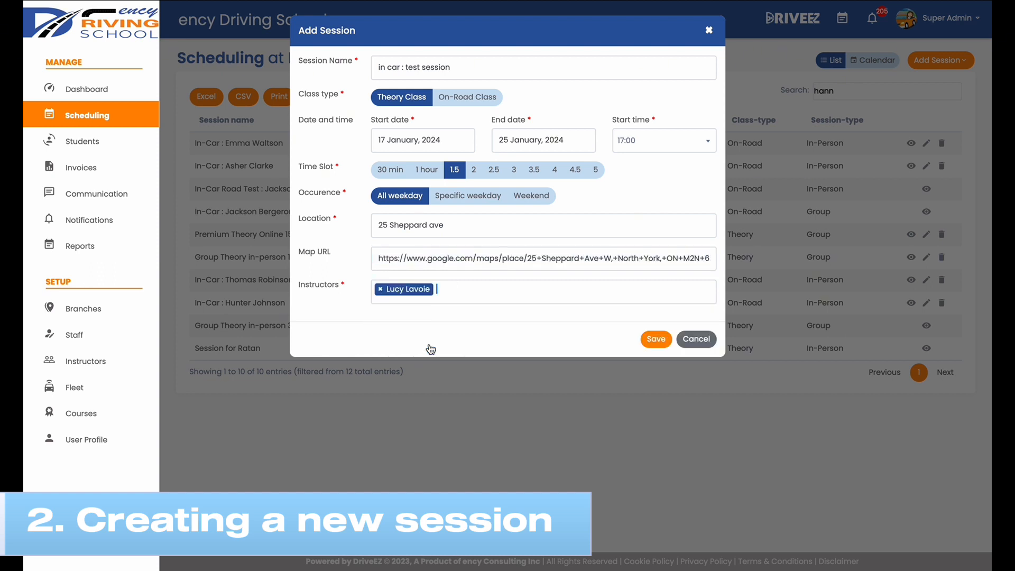
pyautogui.click(657, 341)
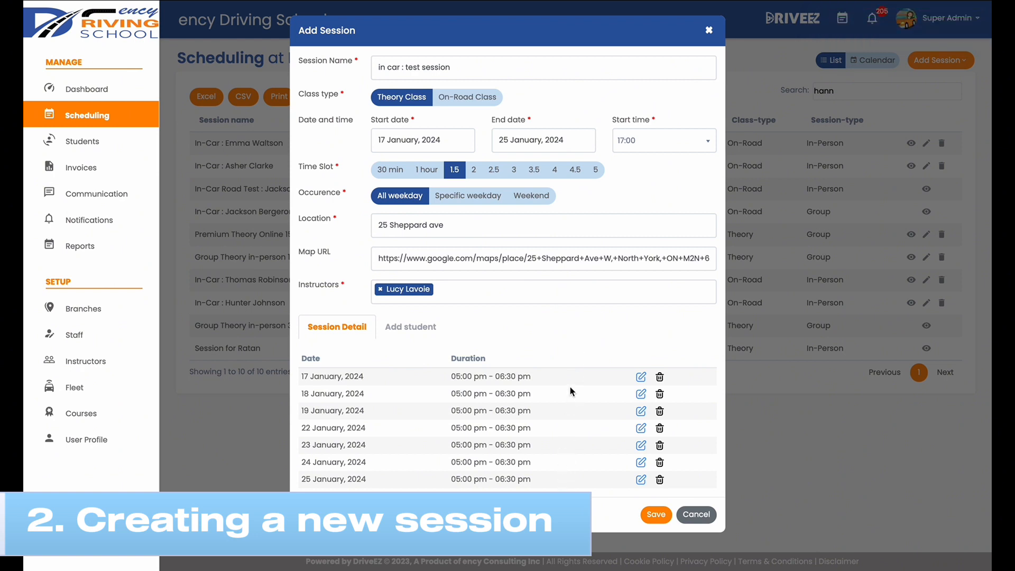
# Step: Set the 17 January, 2024 occurrence to start at 00:00 with a 00:30 time slot
pyautogui.click(641, 377)
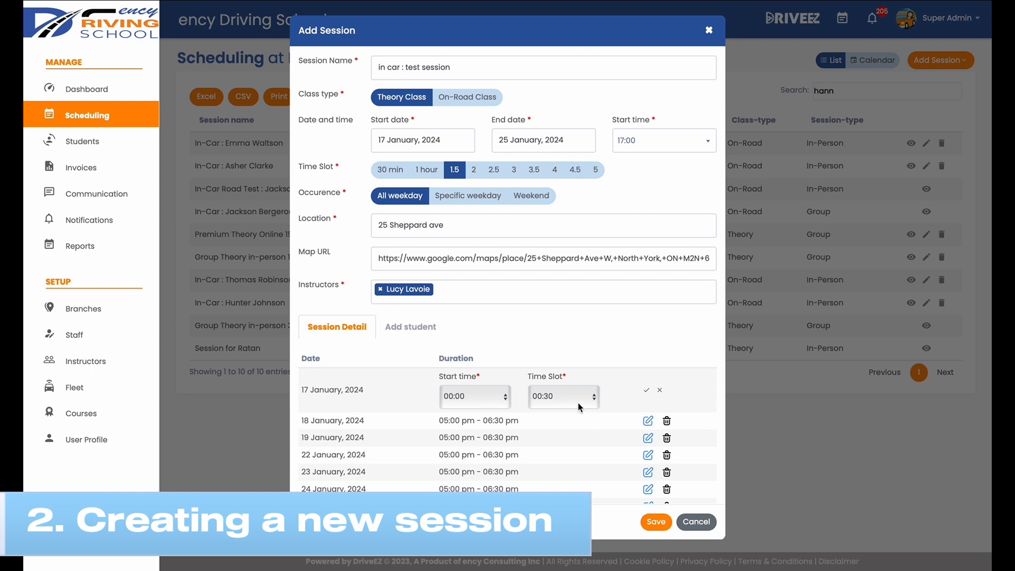
pyautogui.click(647, 390)
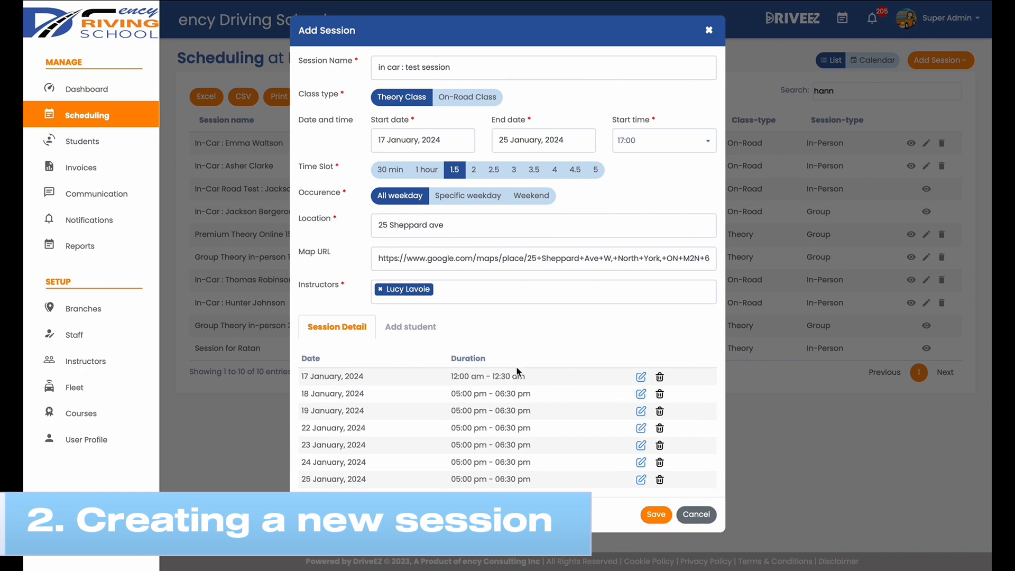
# Step: Find a student by first name, add them to the session and save it
pyautogui.click(402, 336)
pyautogui.click(393, 374)
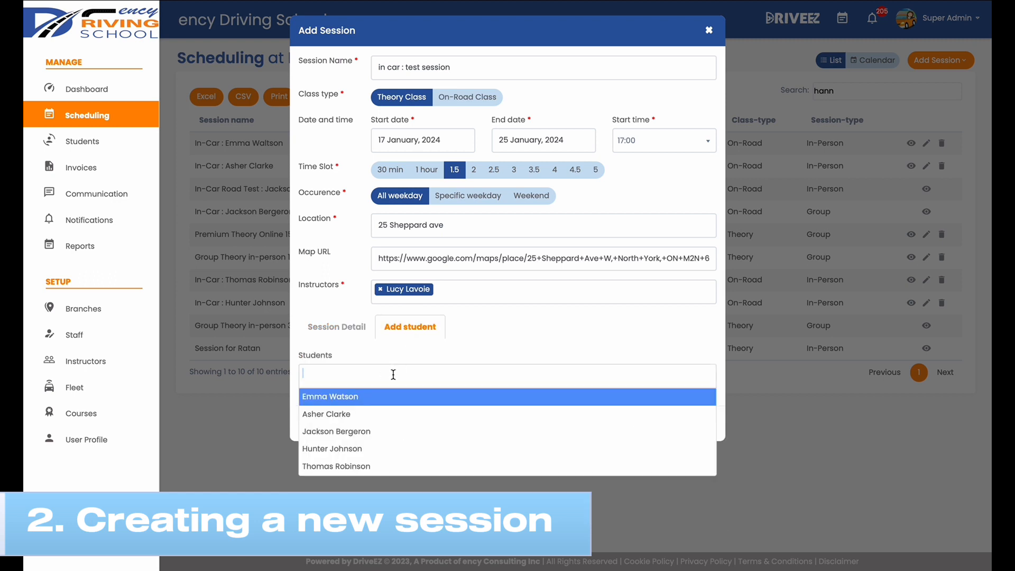
pyautogui.write('tho')
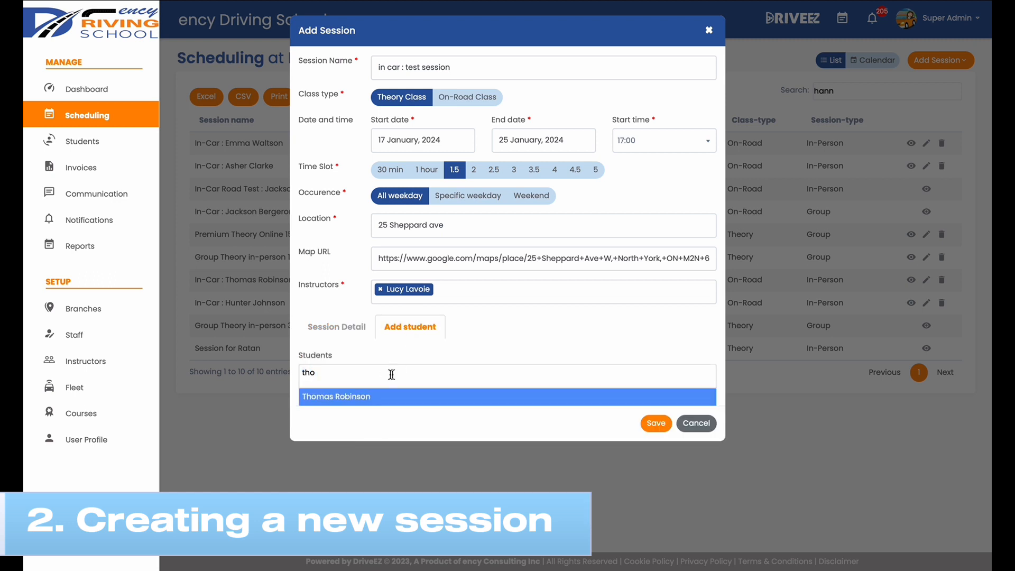
pyautogui.click(346, 398)
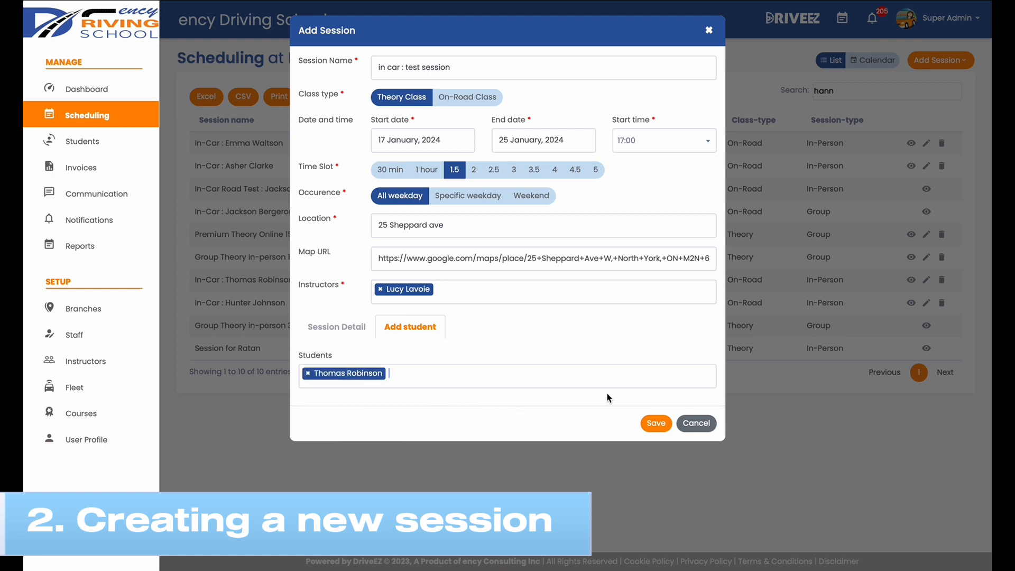
pyautogui.click(656, 423)
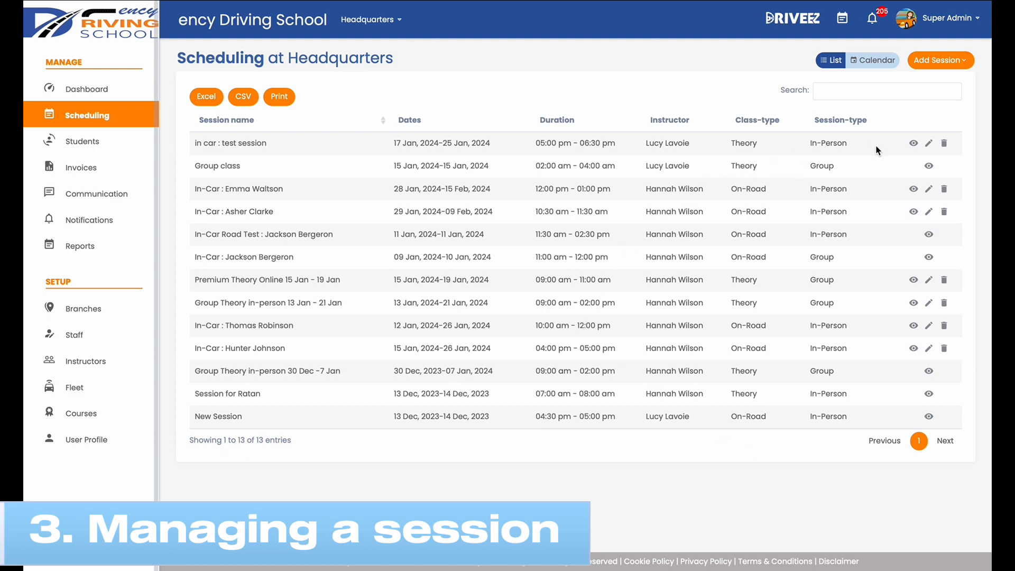
# Step: Review the test session's details, including the roster and available actions for 17 January, 2024, and close them
pyautogui.click(914, 144)
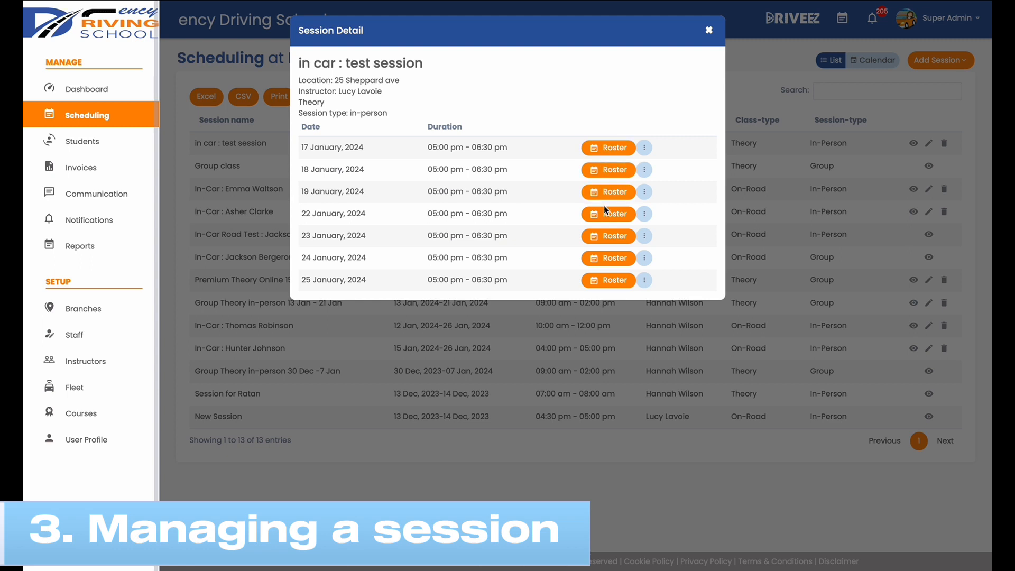
pyautogui.click(620, 152)
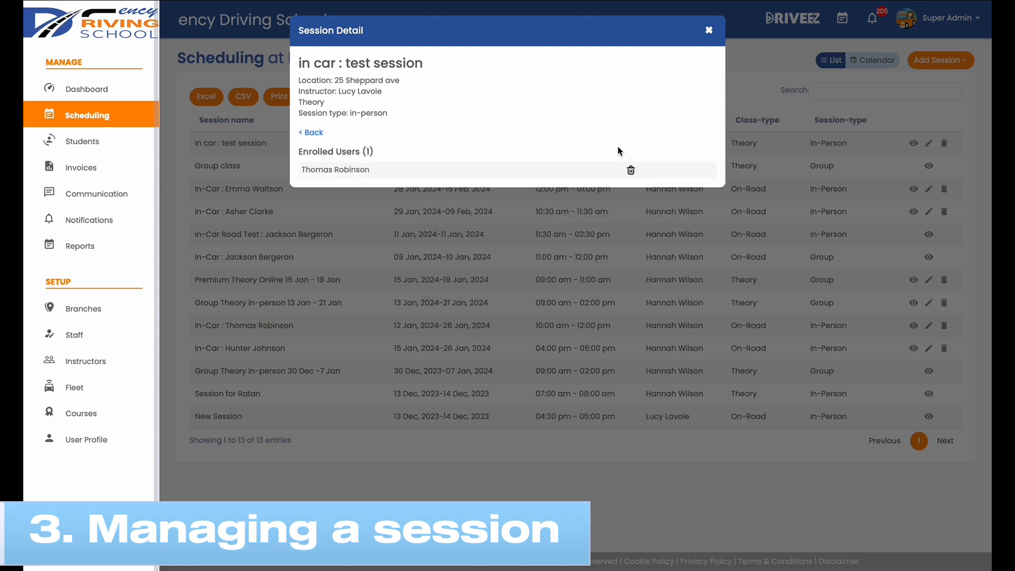
pyautogui.click(312, 134)
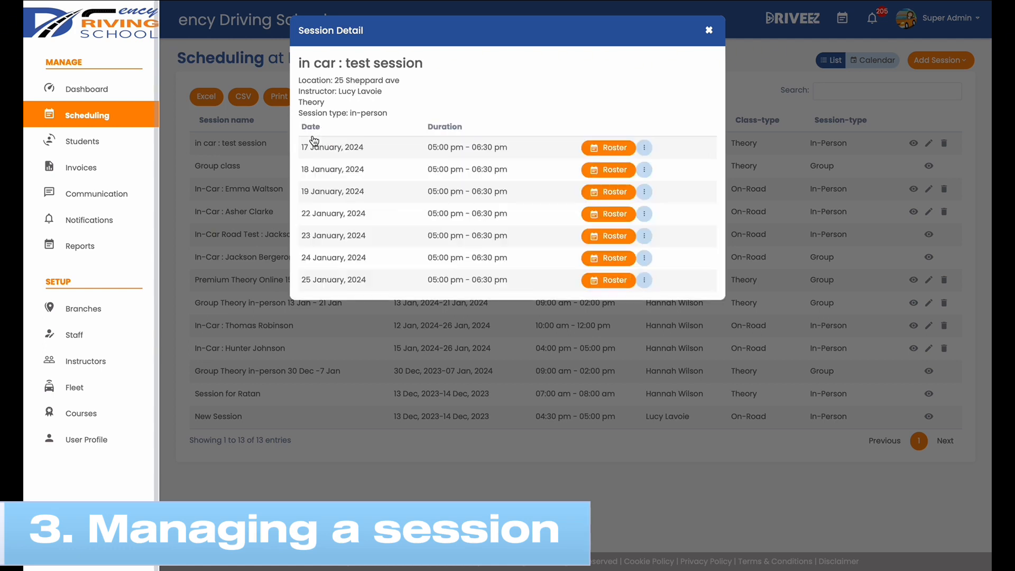
pyautogui.click(645, 149)
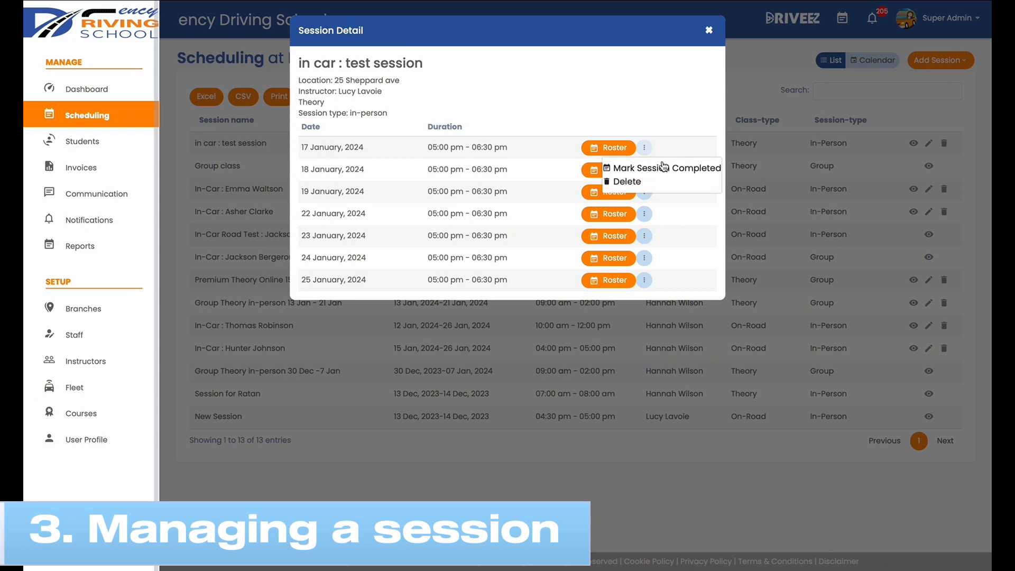
pyautogui.click(678, 126)
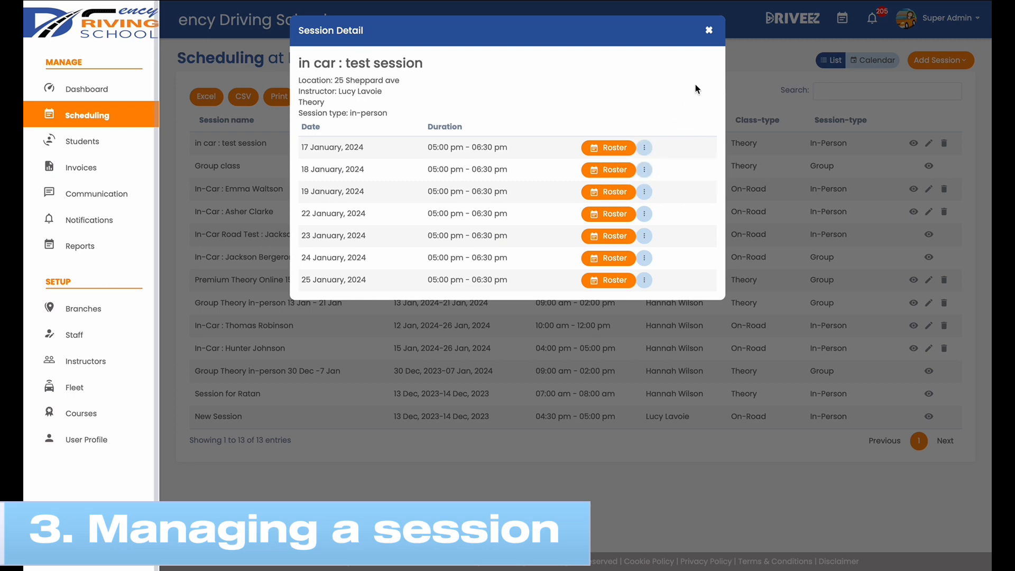
pyautogui.click(709, 31)
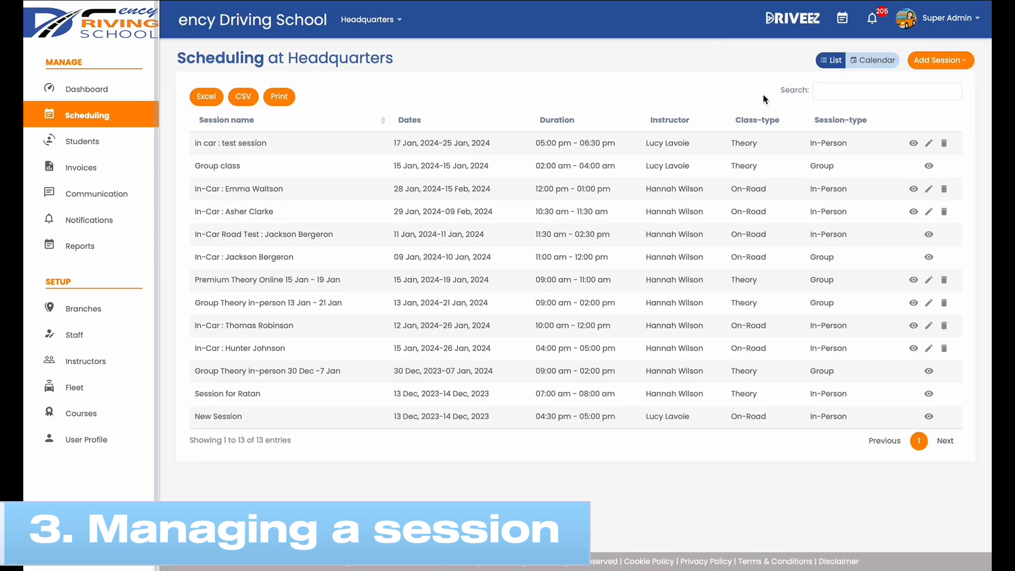
# Step: Open the test session for editing, check its assigned students and save it
pyautogui.click(930, 145)
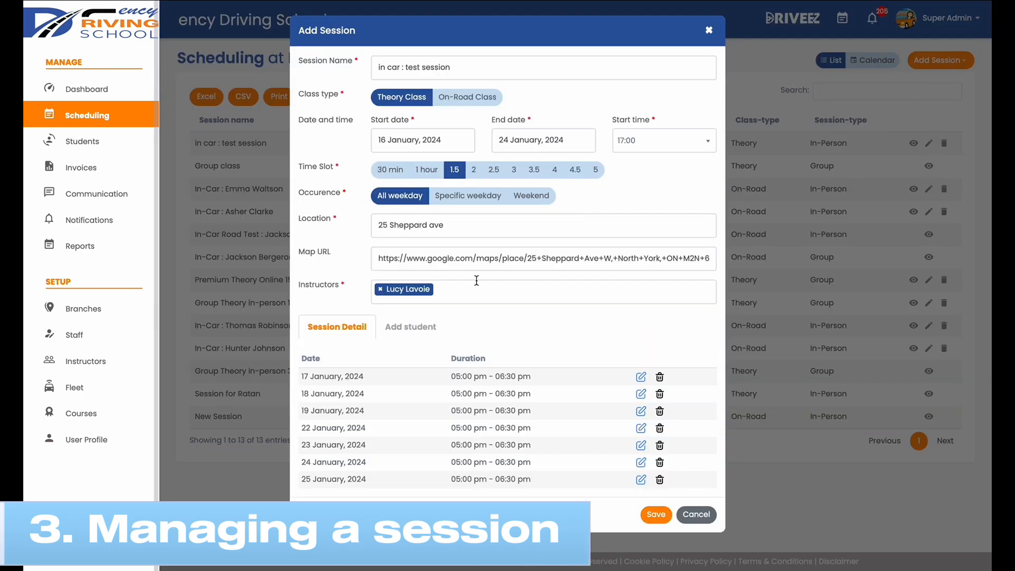
pyautogui.click(431, 328)
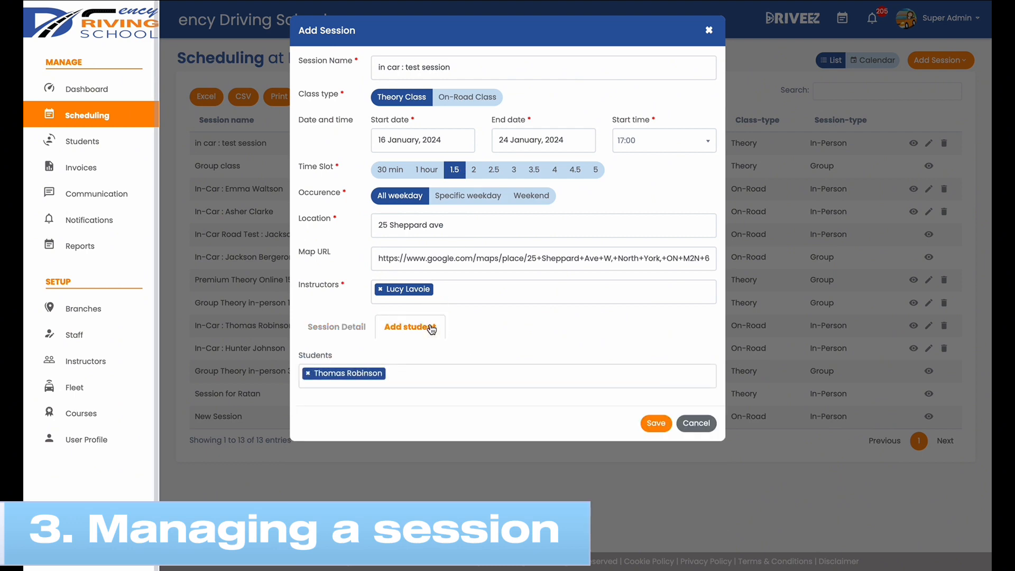
pyautogui.click(659, 426)
pyautogui.click(633, 93)
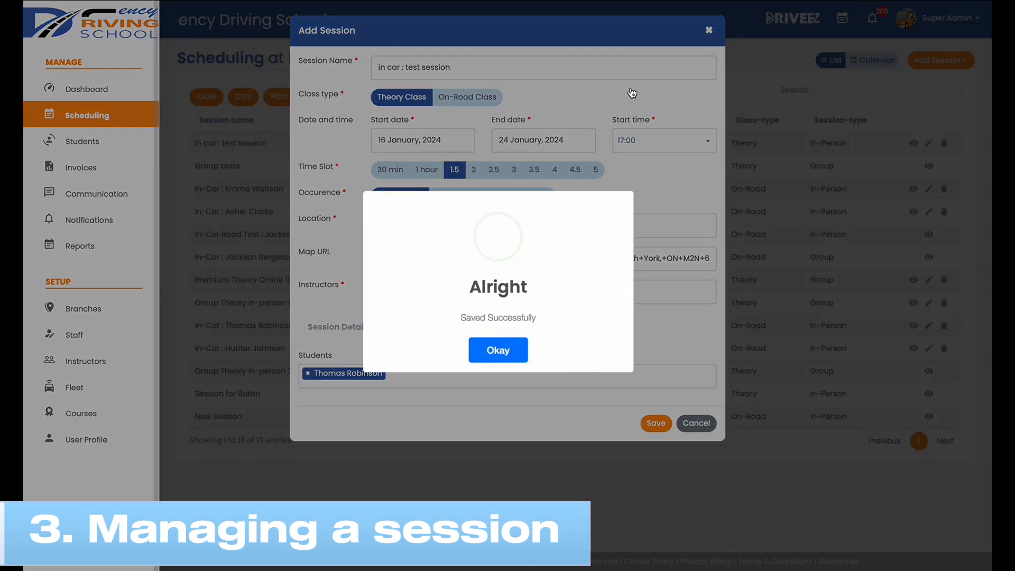